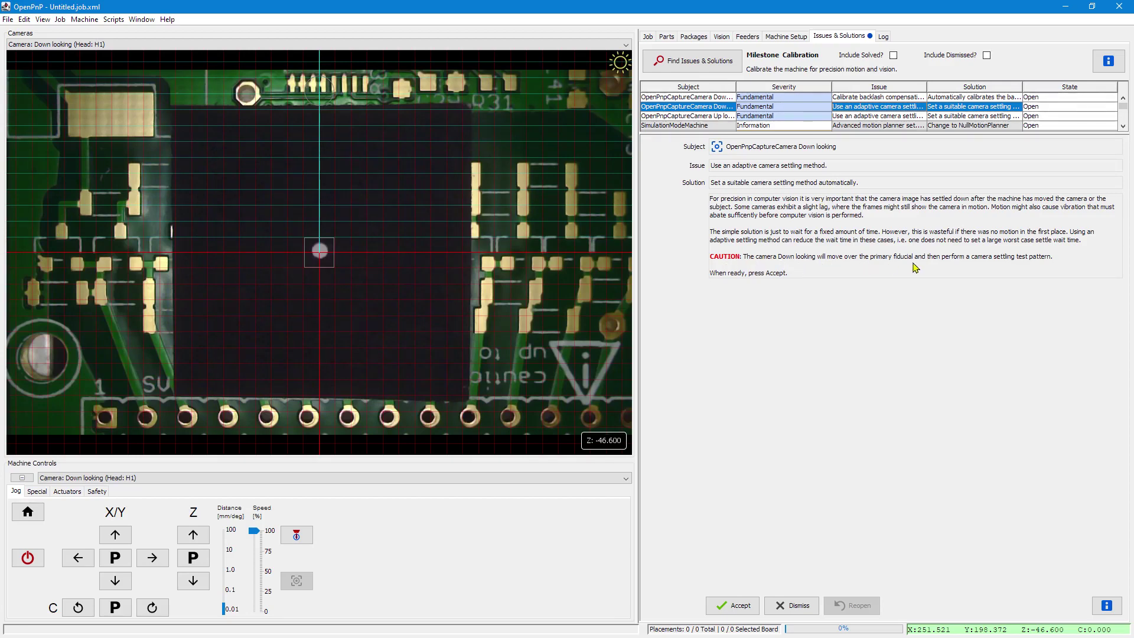
- Accept the Down looking camera settling fix, measuring a 567 ms Motion settle time
{"action": "left_click", "coordinate": [734, 607]}
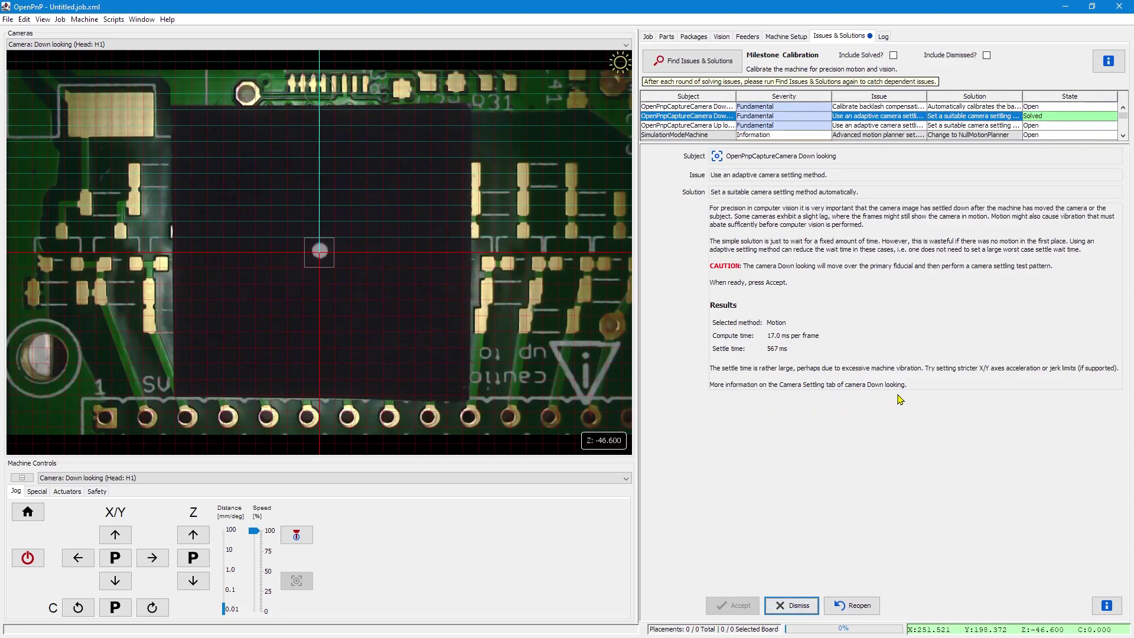
{"action": "left_click", "coordinate": [786, 36]}
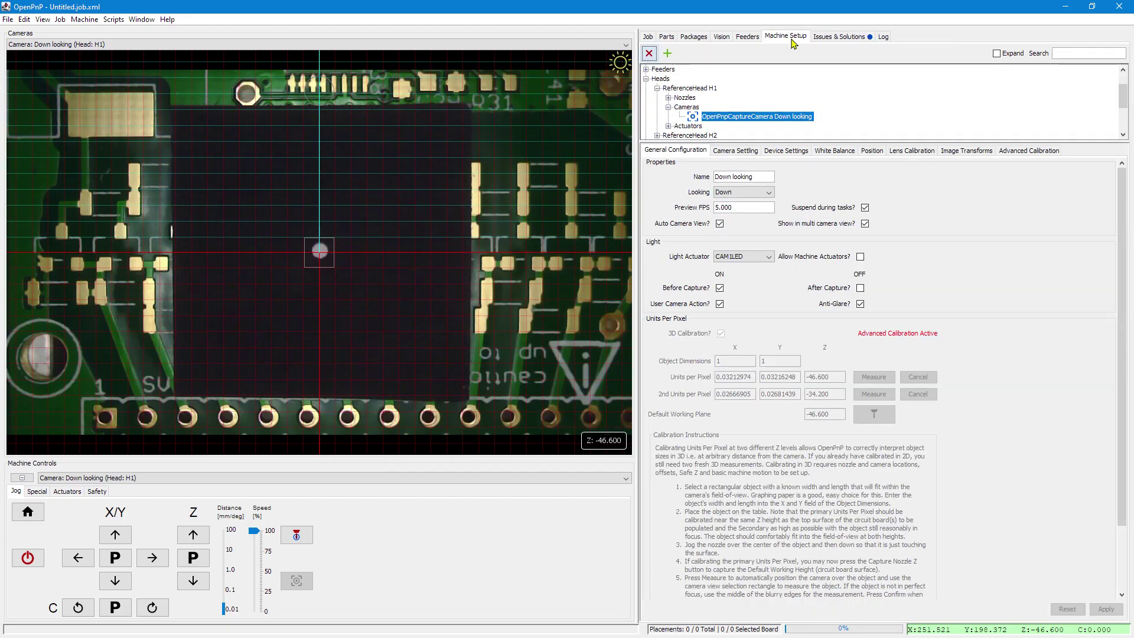
{"action": "left_click", "coordinate": [733, 151]}
{"action": "mouse_move", "coordinate": [761, 440]}
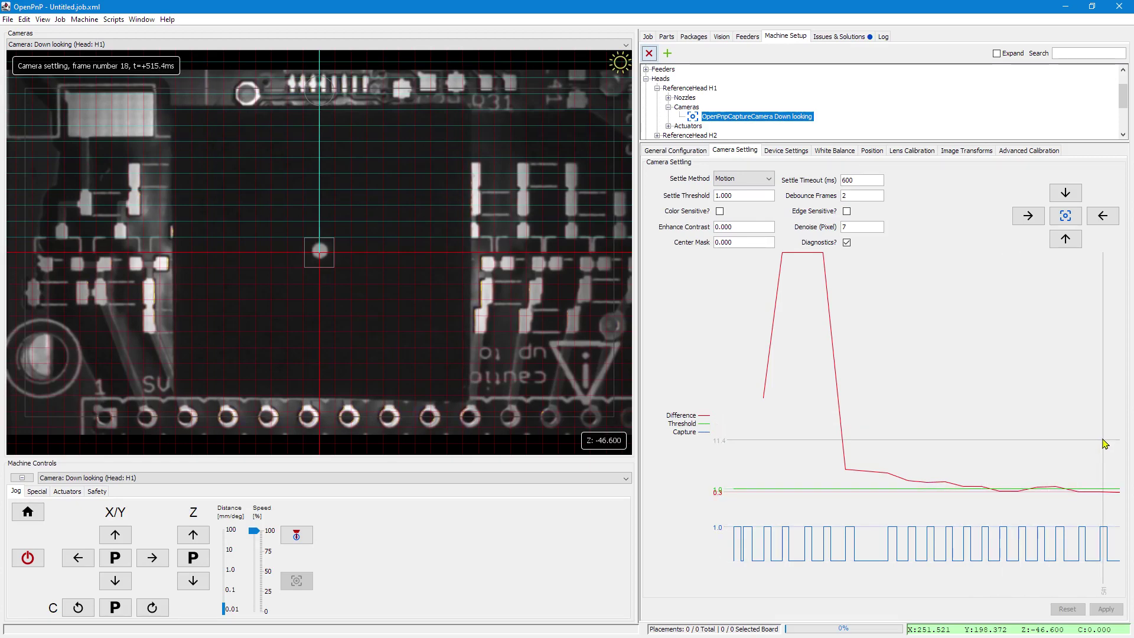
{"action": "left_click", "coordinate": [839, 37]}
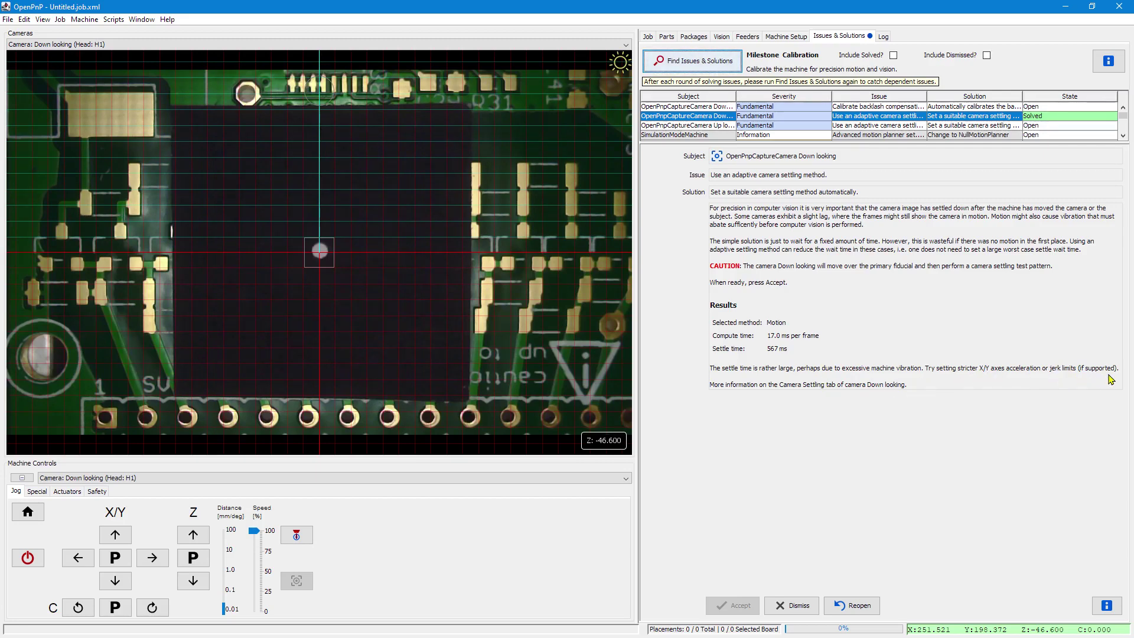
- Set X axis jerk to 60000 and Y axis jerk to 30000, applying each
{"action": "left_click", "coordinate": [799, 38]}
{"action": "scroll", "coordinate": [700, 86], "scroll_direction": "up", "scroll_amount": 1}
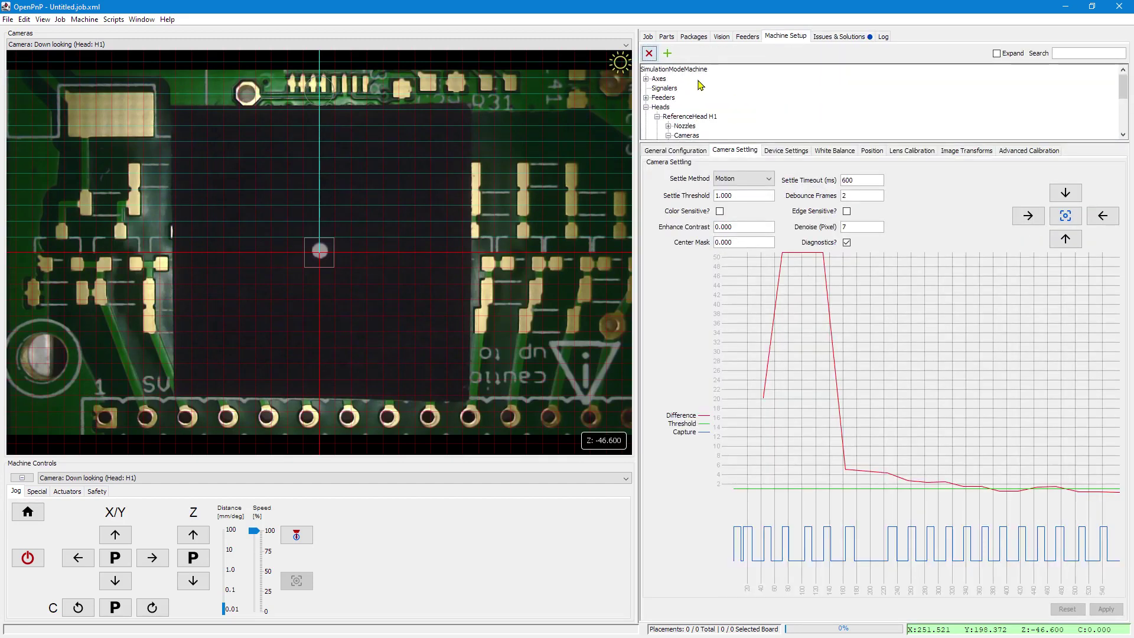
{"action": "left_click", "coordinate": [715, 80]}
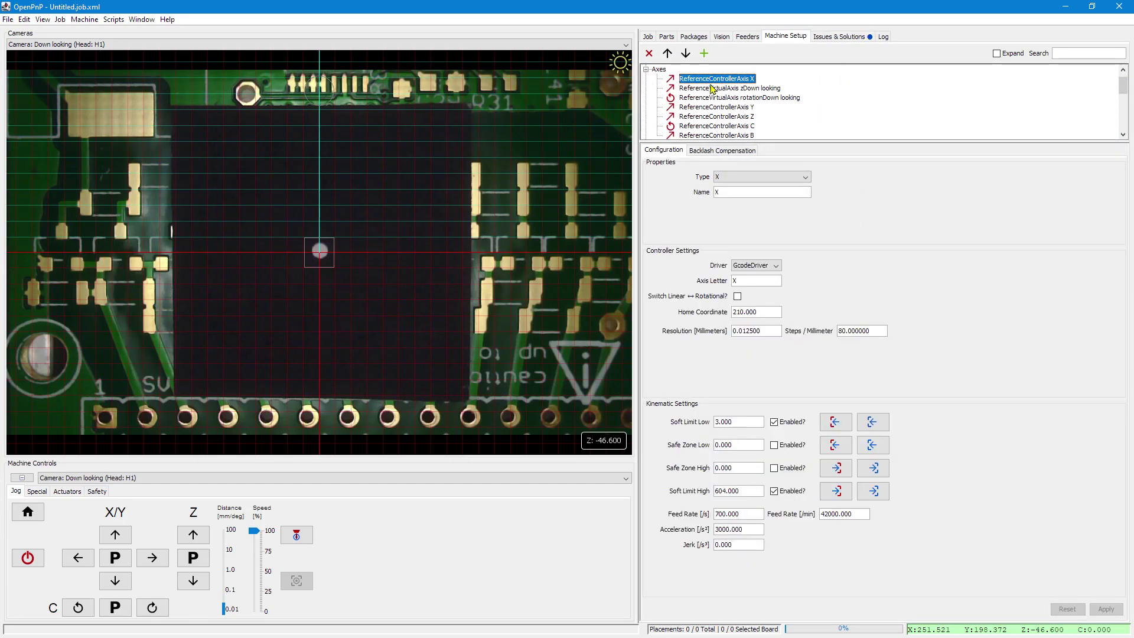
{"action": "left_click", "coordinate": [750, 544]}
{"action": "type", "text": "6"}
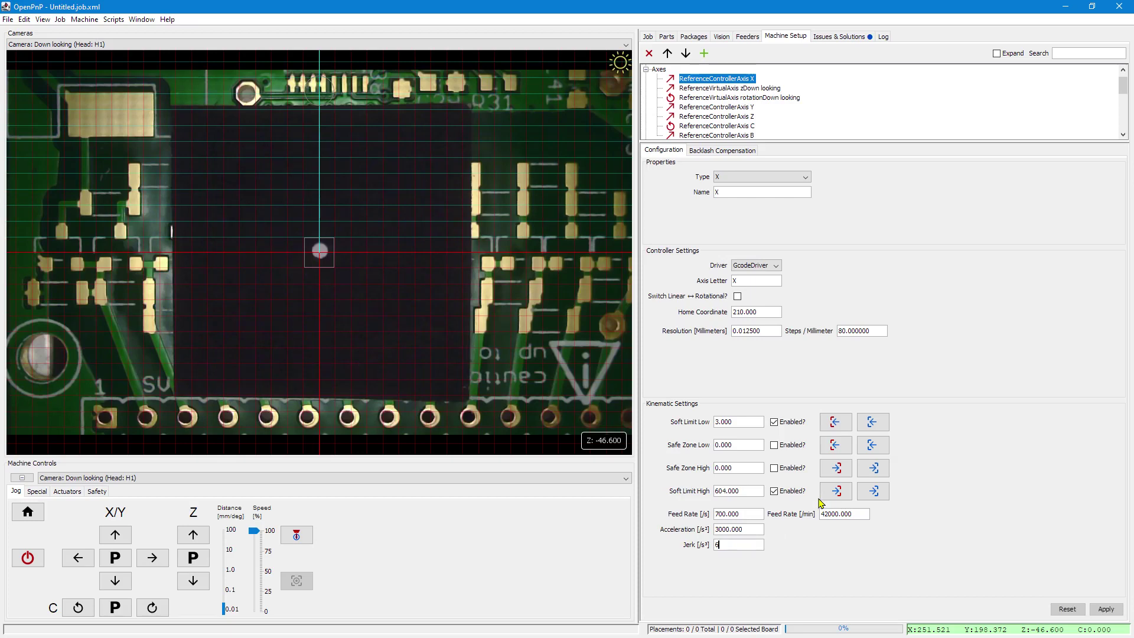
{"action": "type", "text": "0000"}
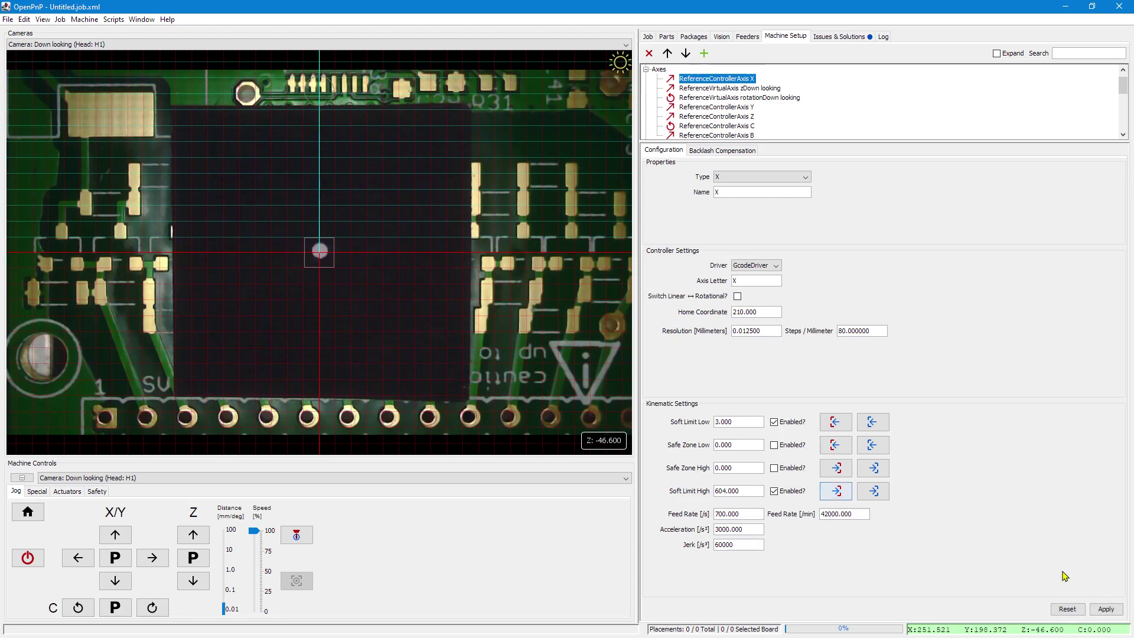
{"action": "left_click", "coordinate": [1105, 608]}
{"action": "left_click", "coordinate": [745, 107]}
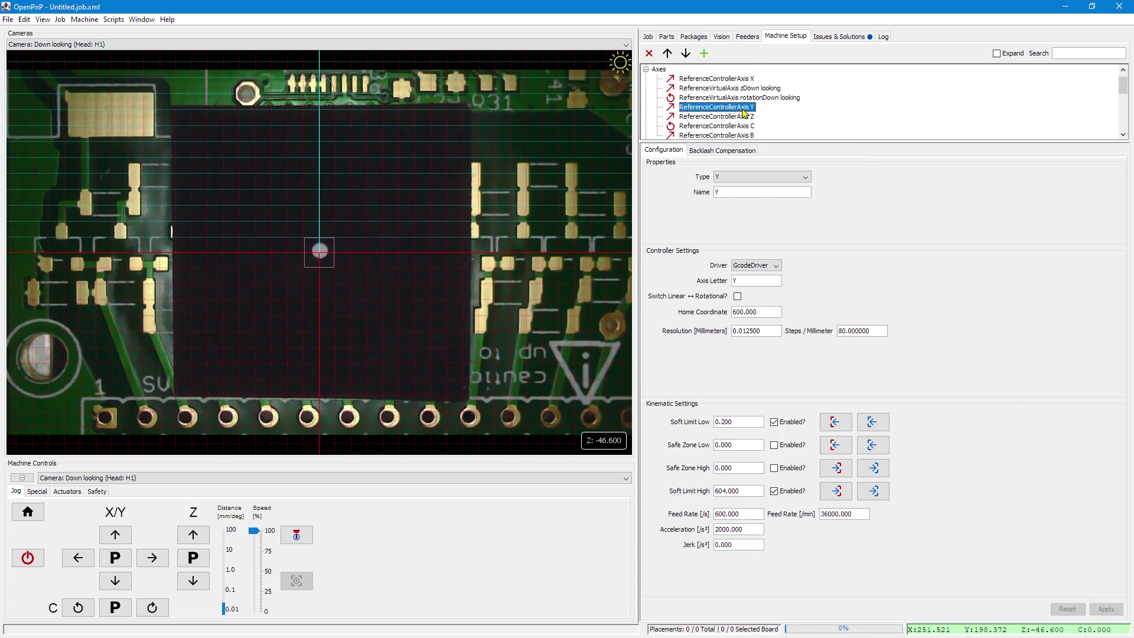
{"action": "left_click", "coordinate": [743, 544]}
{"action": "type", "text": "300"}
{"action": "left_click", "coordinate": [1105, 609]}
- Keep Simulated3rdOrderControl as the GcodeDriver's motion control type
{"action": "scroll", "coordinate": [738, 105], "scroll_direction": "down", "scroll_amount": 5}
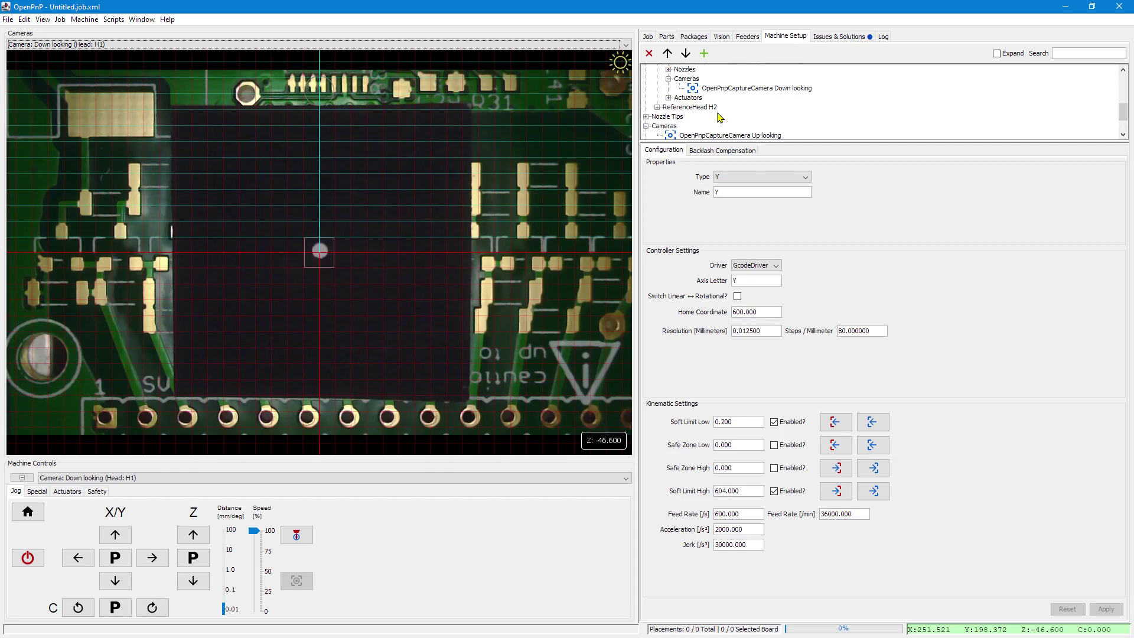
{"action": "left_click", "coordinate": [646, 116]}
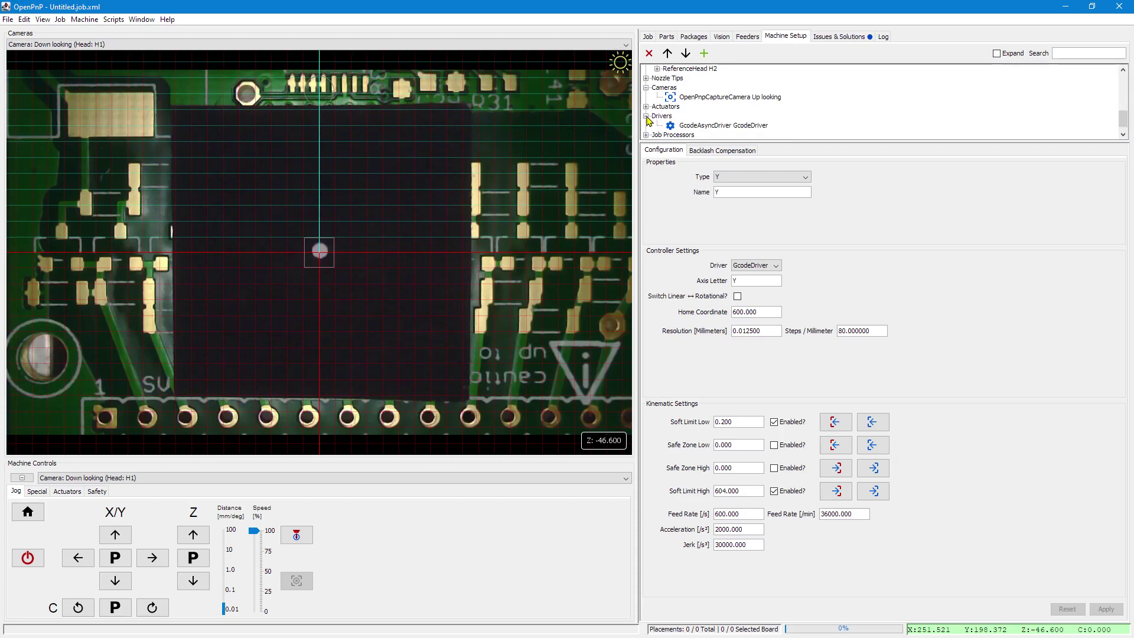
{"action": "left_click", "coordinate": [700, 125]}
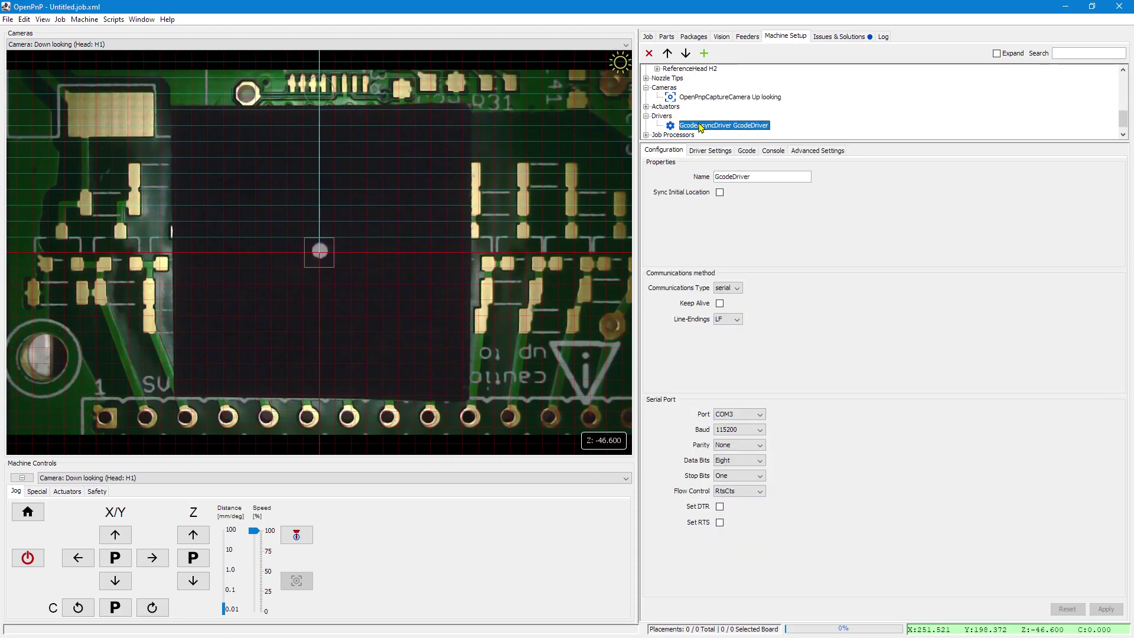
{"action": "left_click", "coordinate": [711, 151]}
{"action": "left_click", "coordinate": [775, 178]}
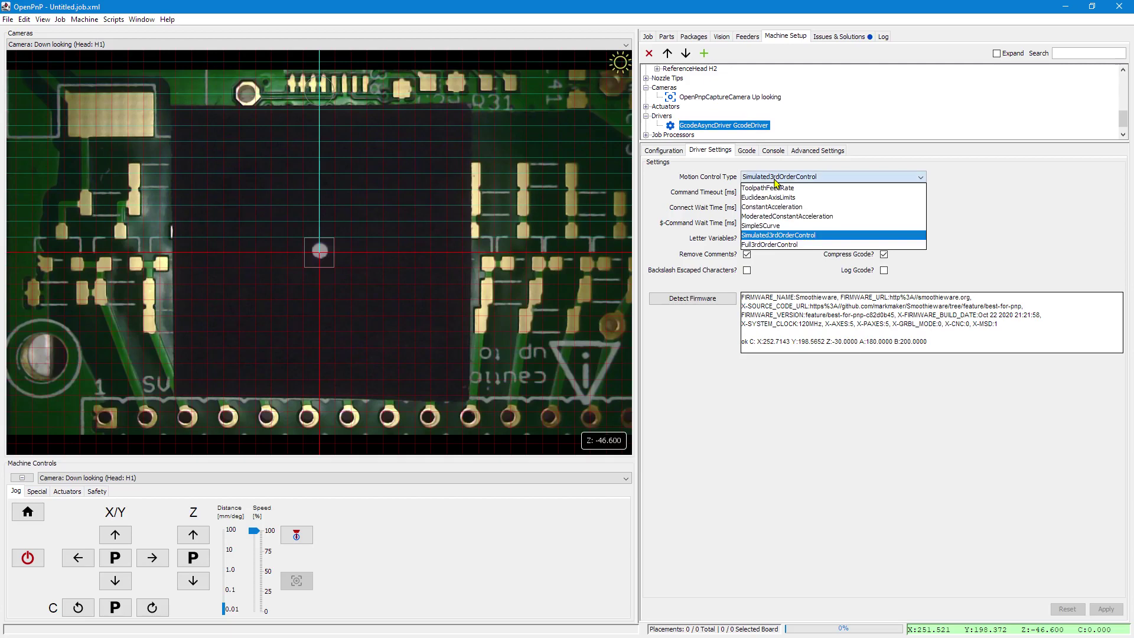
{"action": "left_click", "coordinate": [798, 236]}
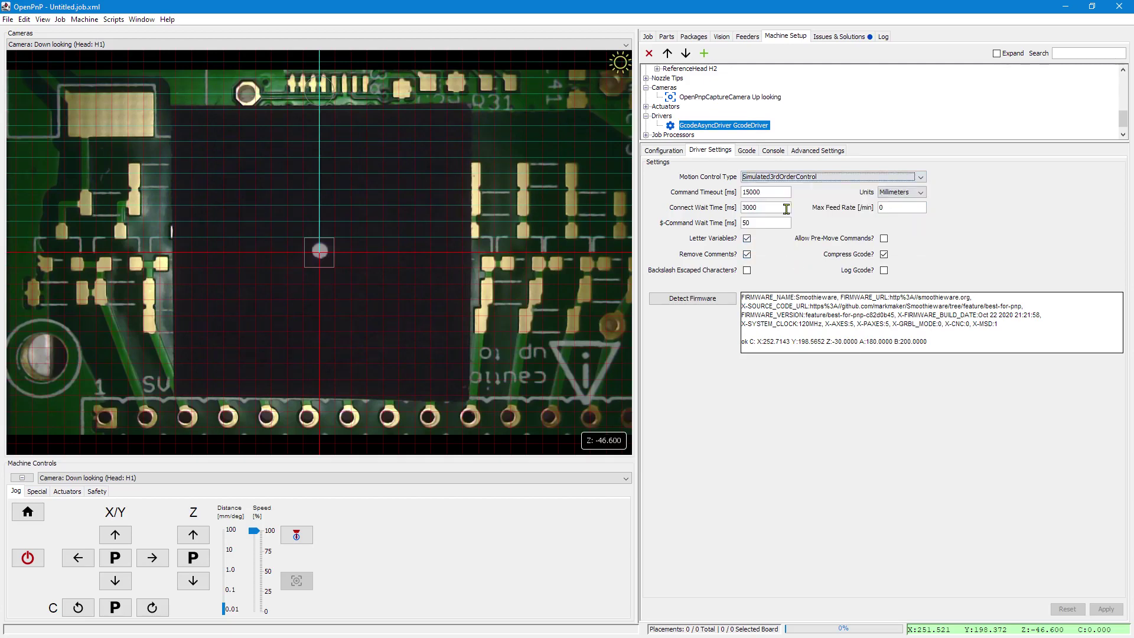
- Reopen and re-accept the Down looking camera settling issue to rerun the test
{"action": "left_click", "coordinate": [839, 37]}
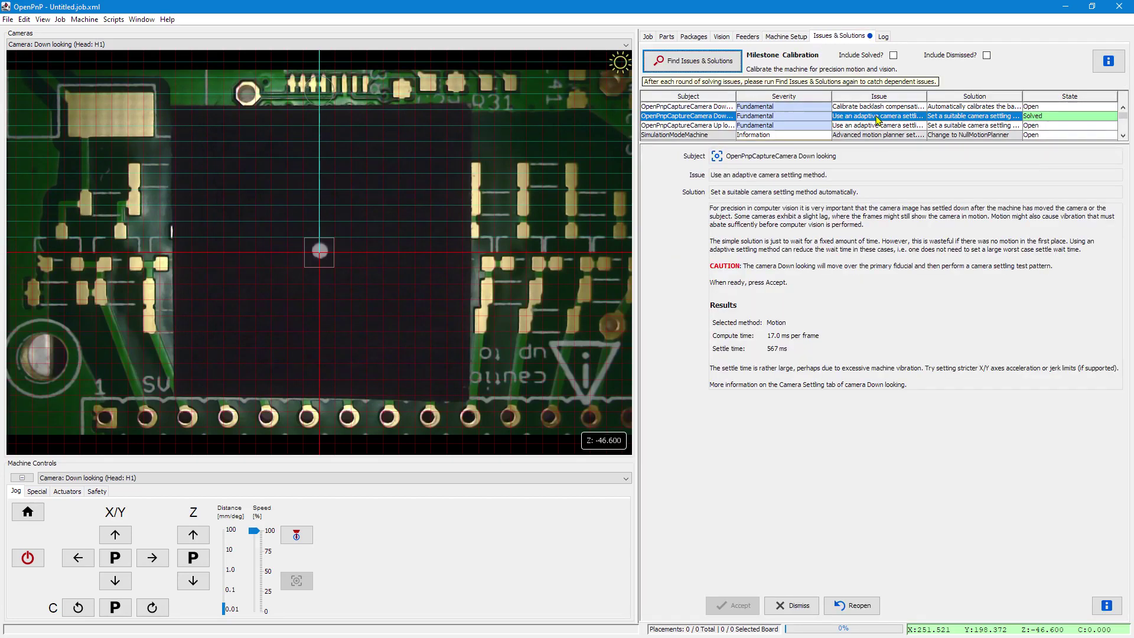
{"action": "left_click", "coordinate": [842, 606]}
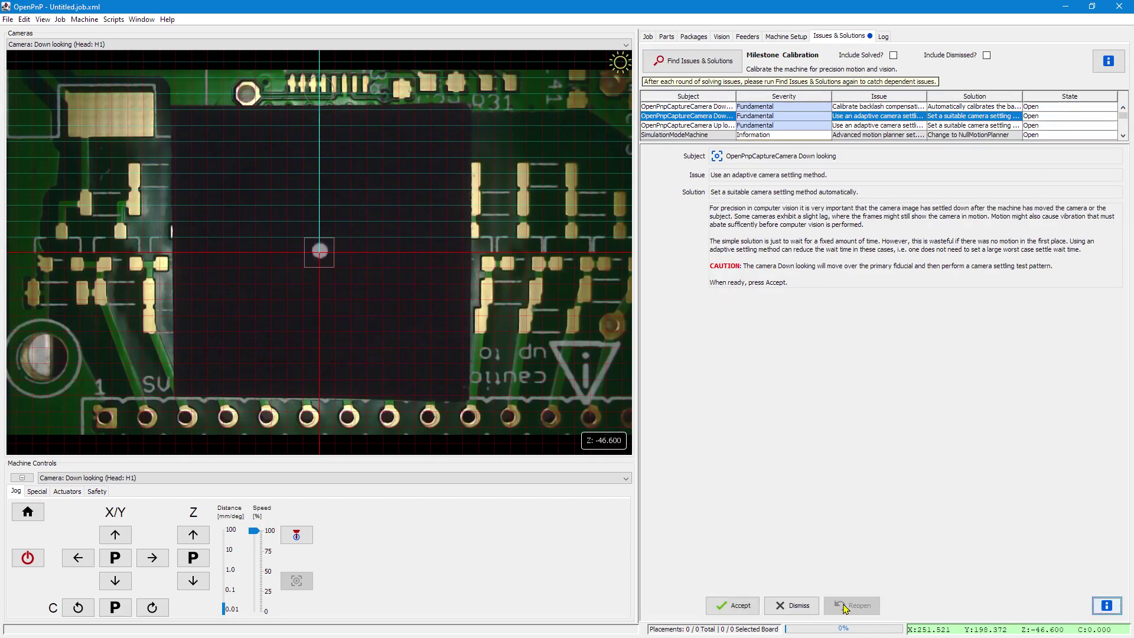
{"action": "left_click", "coordinate": [741, 604]}
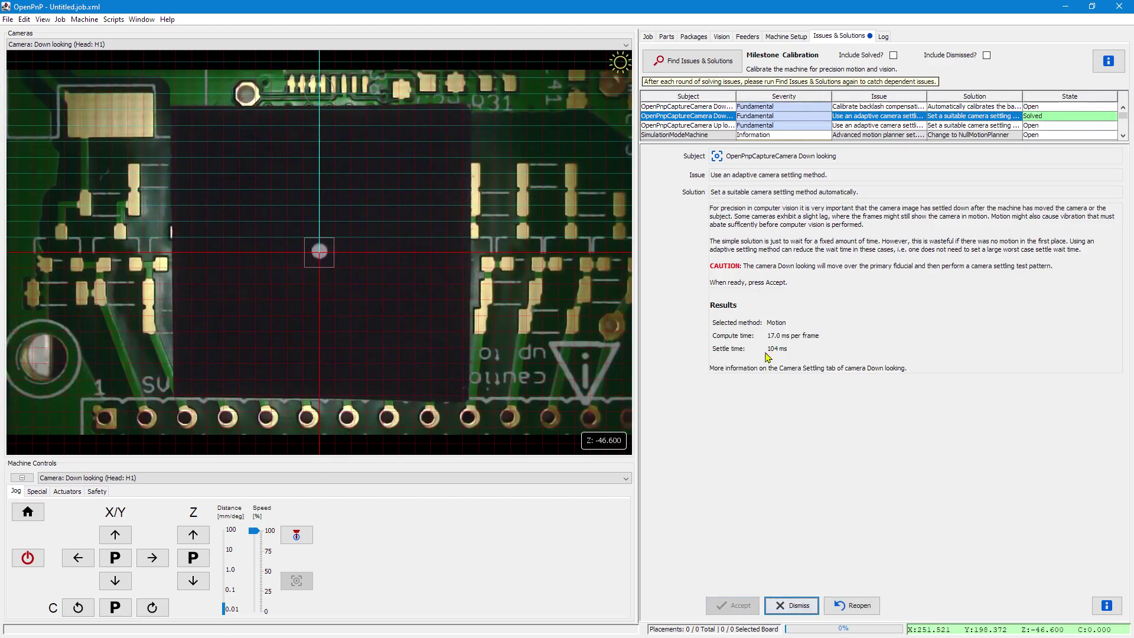
- Show the Down looking camera's Motion settling settings and diagnostics graph
{"action": "left_click", "coordinate": [786, 37]}
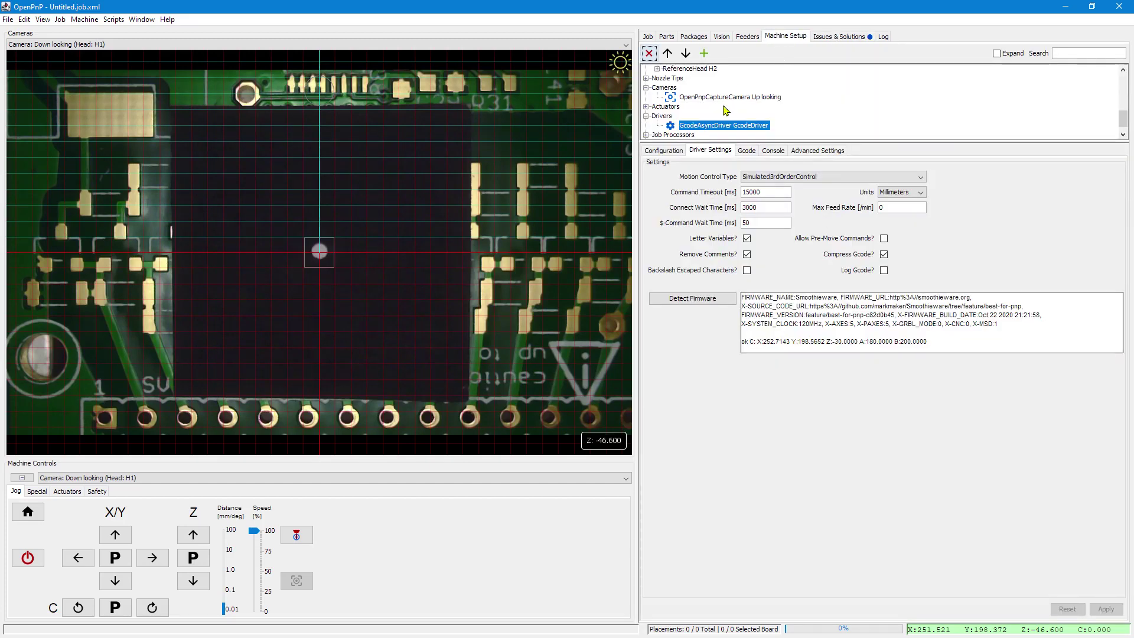
{"action": "scroll", "coordinate": [726, 98], "scroll_direction": "up", "scroll_amount": 2}
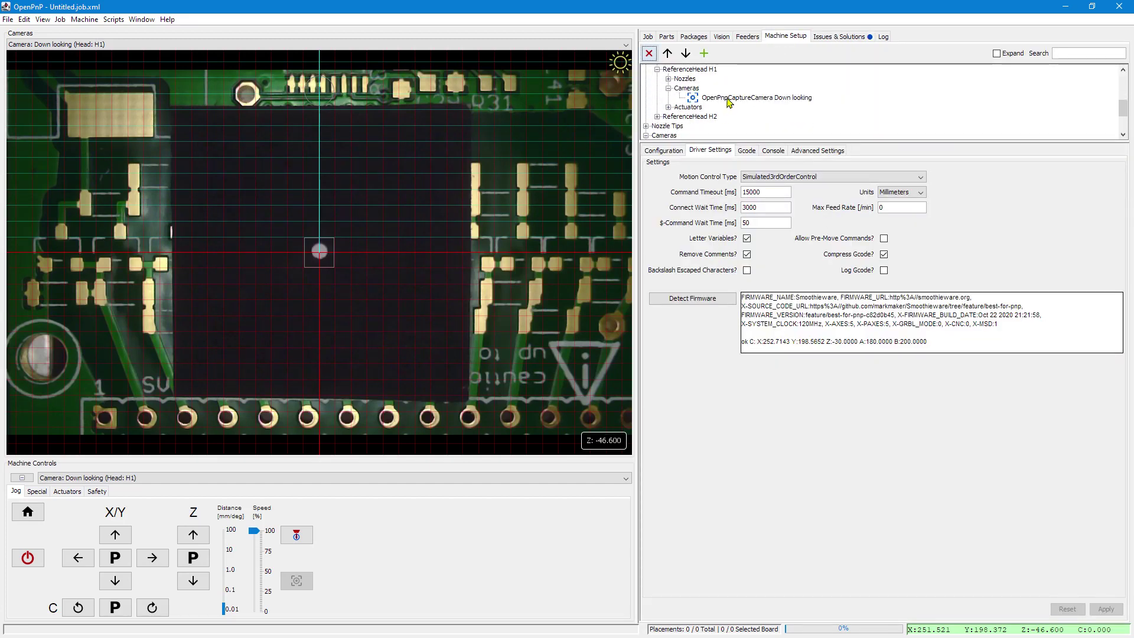
{"action": "left_click", "coordinate": [730, 101]}
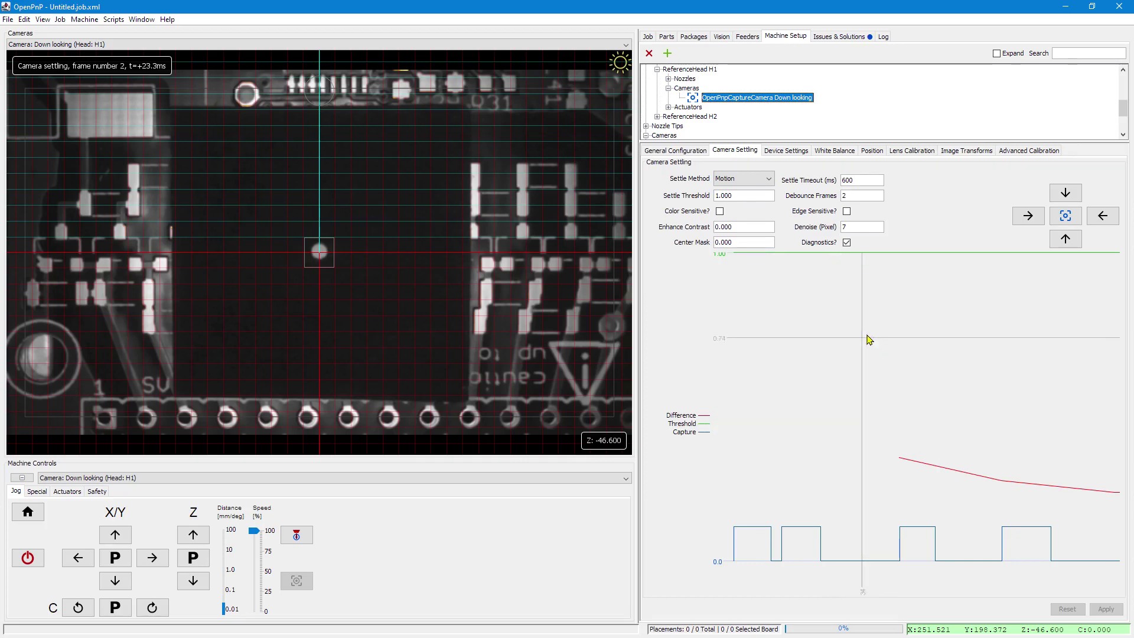
- Accept the Up looking camera's adaptive settling issue to run its settling test
{"action": "left_click", "coordinate": [852, 36]}
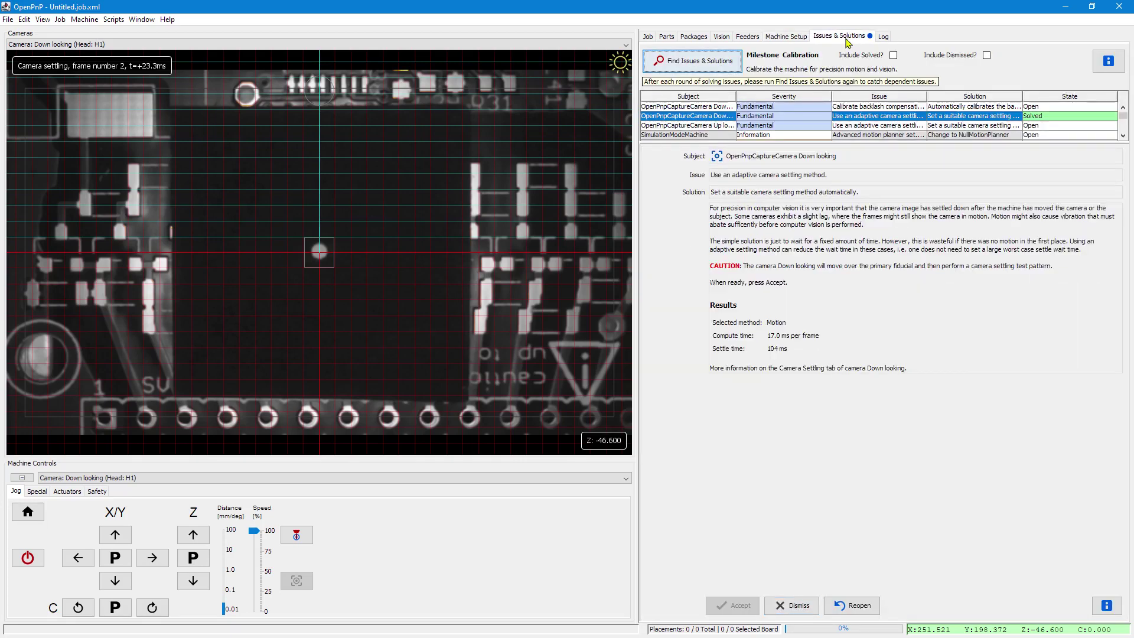
{"action": "left_click", "coordinate": [855, 126]}
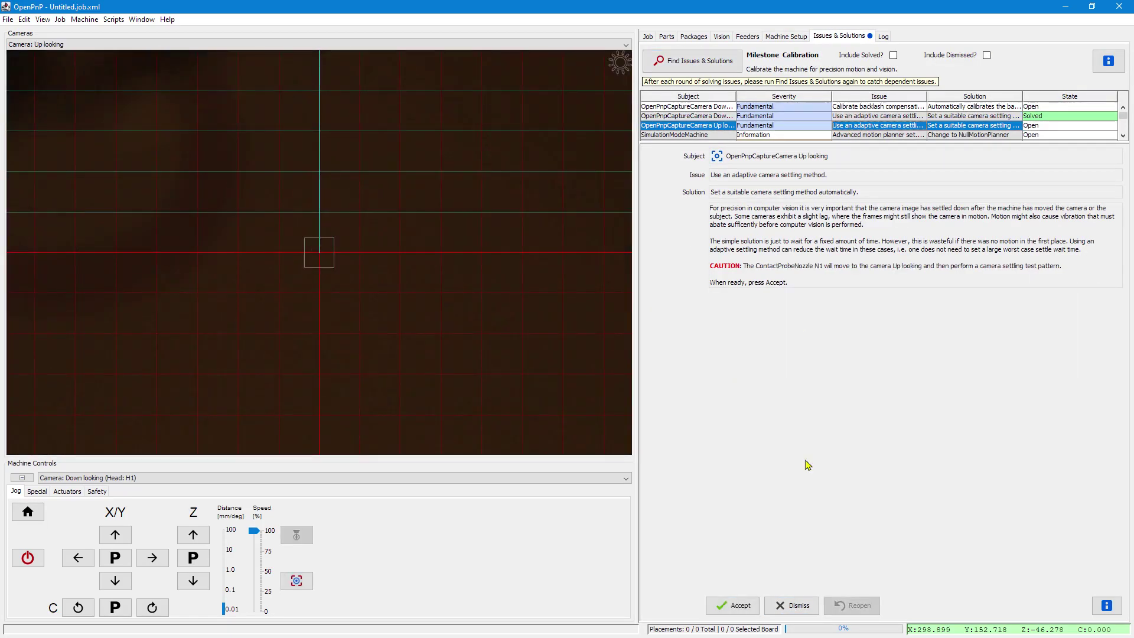
{"action": "left_click", "coordinate": [738, 607]}
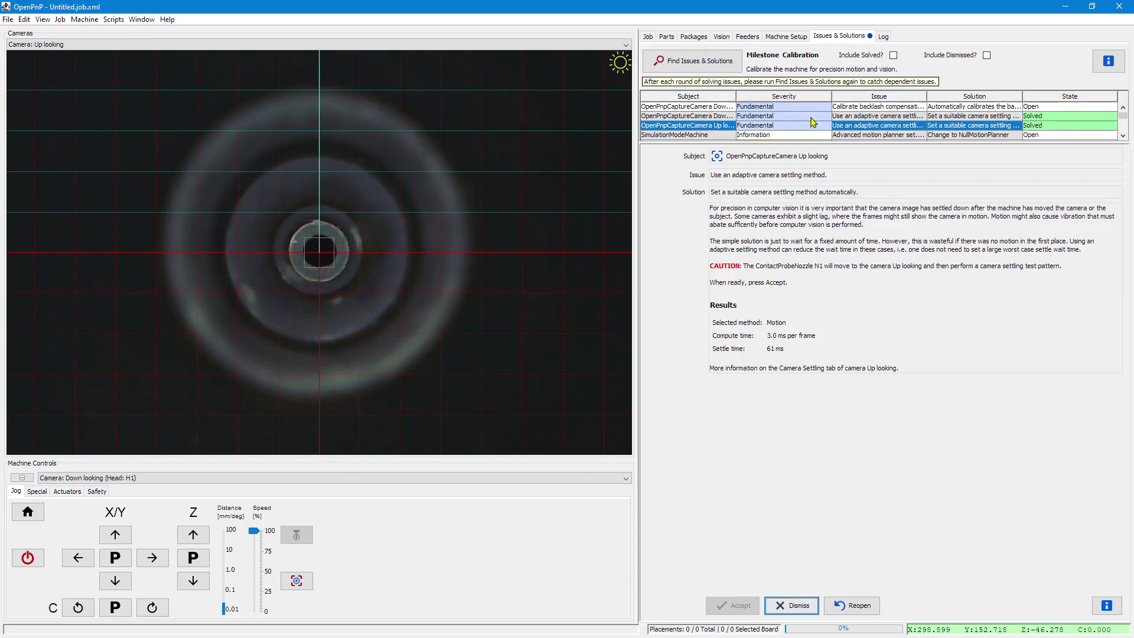
- Show the Up looking camera's settling settings and diagnostic graph
{"action": "left_click", "coordinate": [801, 36]}
{"action": "scroll", "coordinate": [762, 116], "scroll_direction": "down", "scroll_amount": 1}
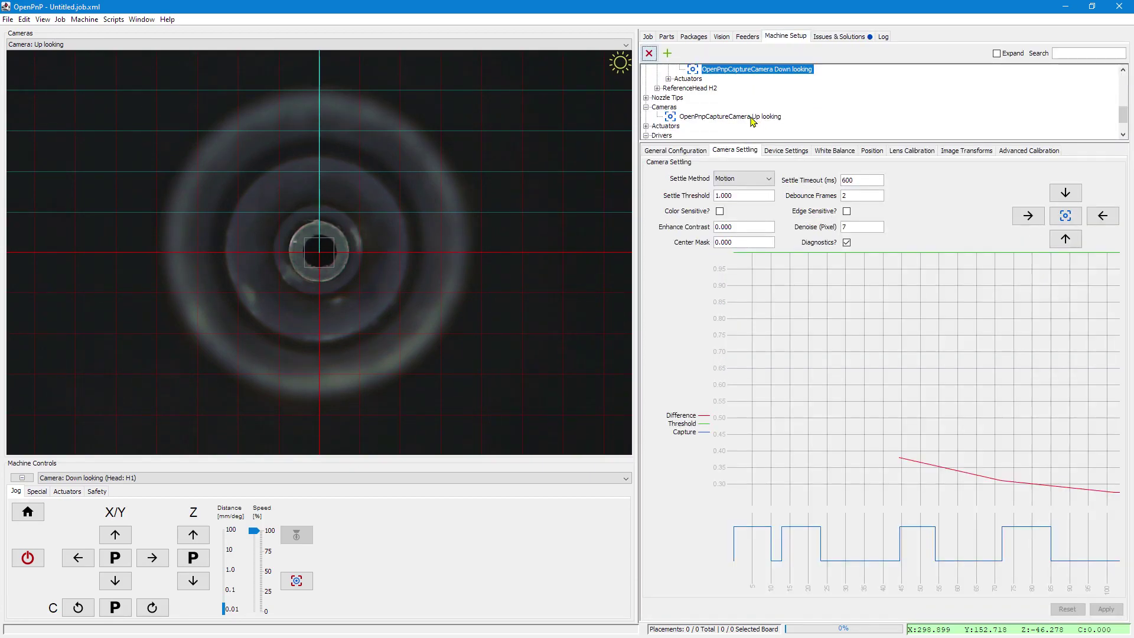
{"action": "left_click", "coordinate": [753, 118]}
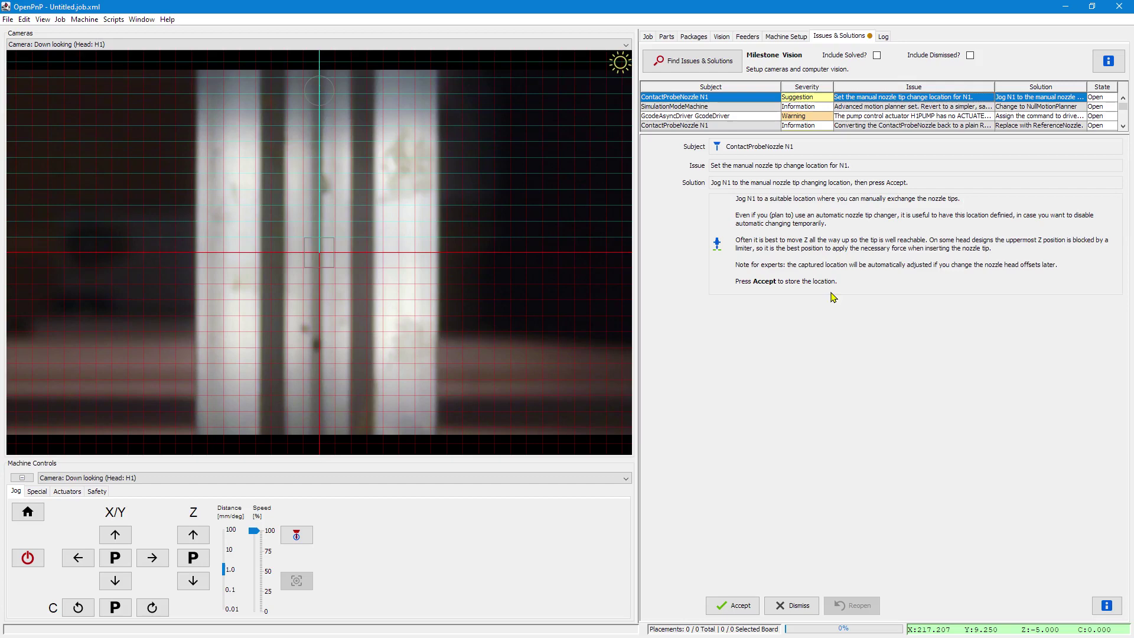
- Jog the head in Y and X, raise Z three steps, and accept as N1's tip change location
{"action": "left_click", "coordinate": [115, 583]}
{"action": "left_click", "coordinate": [153, 561]}
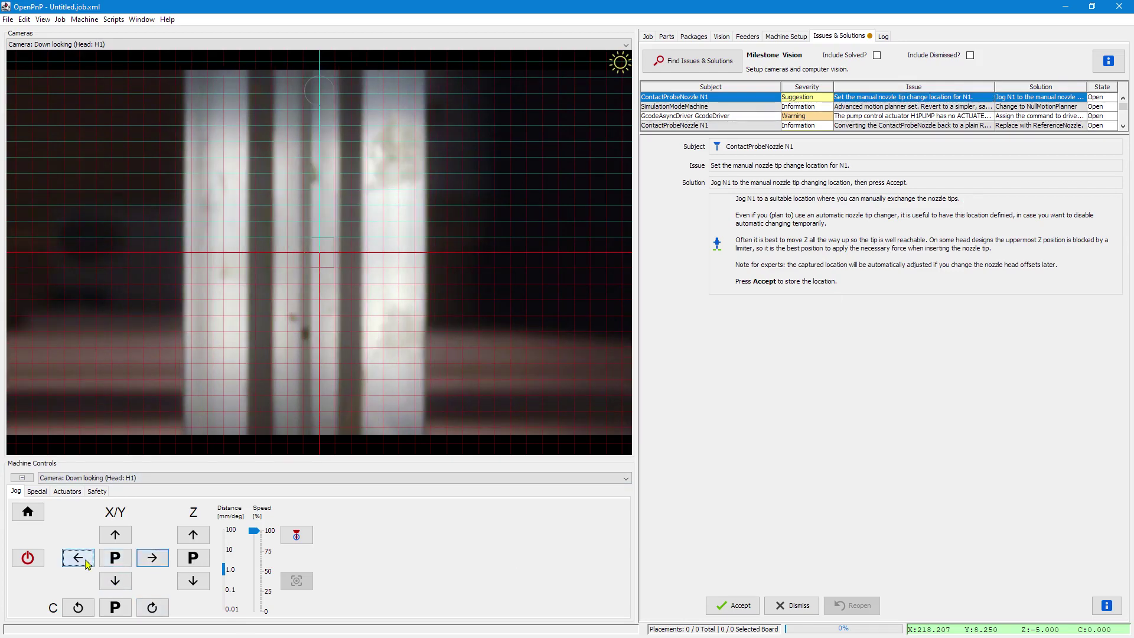
{"action": "left_click", "coordinate": [79, 560]}
{"action": "left_click", "coordinate": [193, 538]}
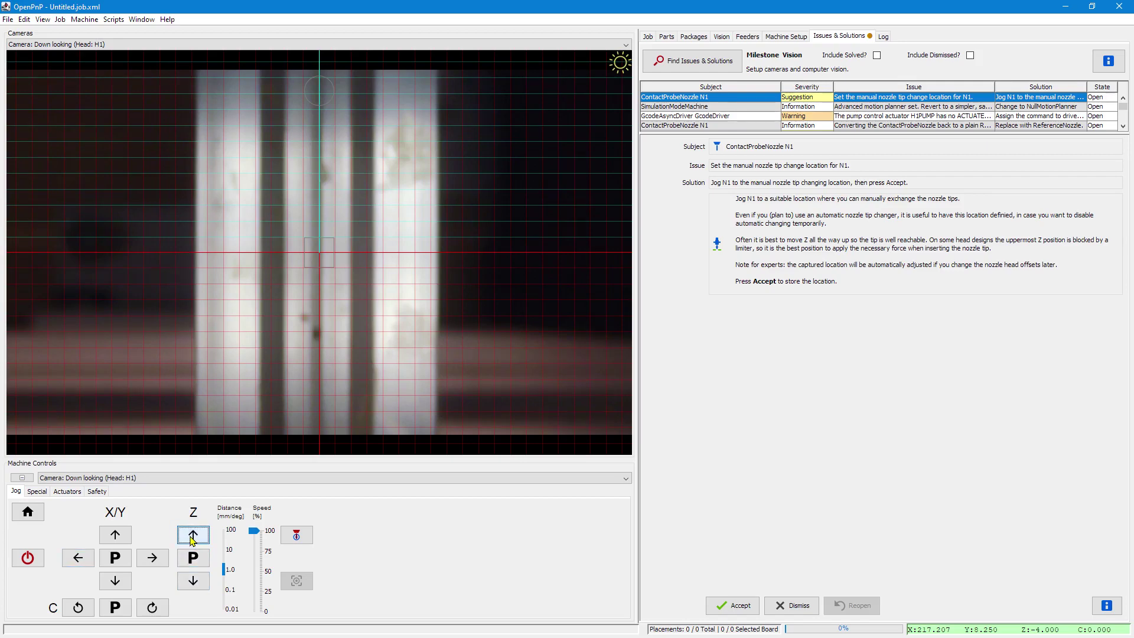
{"action": "left_click", "coordinate": [192, 539]}
{"action": "left_click", "coordinate": [192, 539]}
{"action": "left_click", "coordinate": [736, 606]}
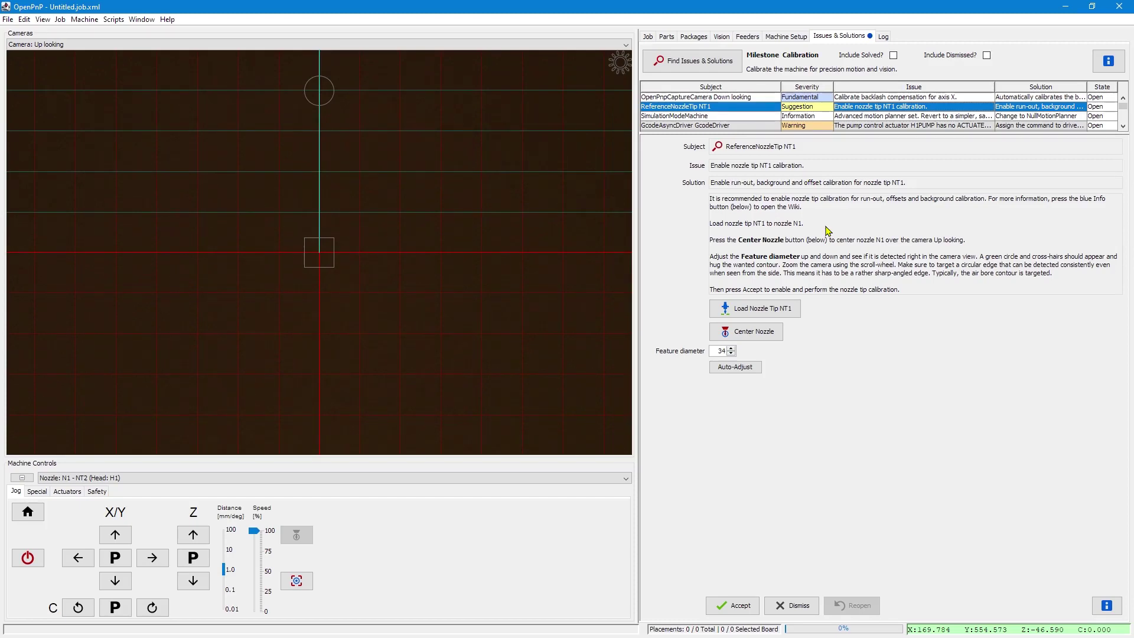
- Load NT1, center N1 over the up camera, auto-adjust to a 34 px feature diameter, and accept
{"action": "left_click", "coordinate": [756, 310]}
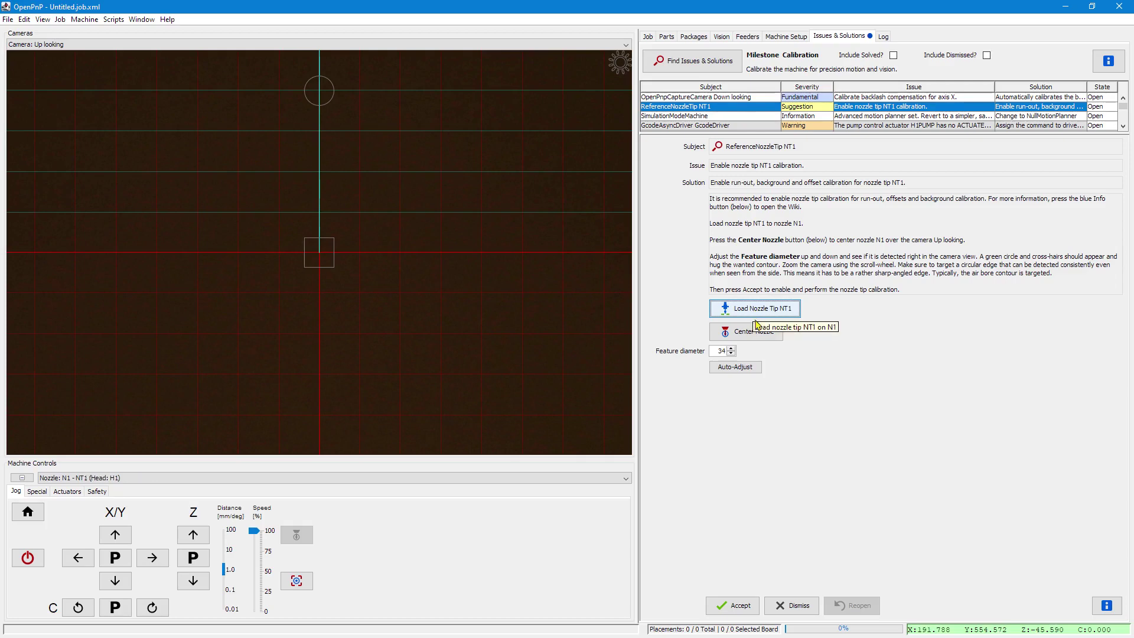
{"action": "left_click", "coordinate": [751, 334]}
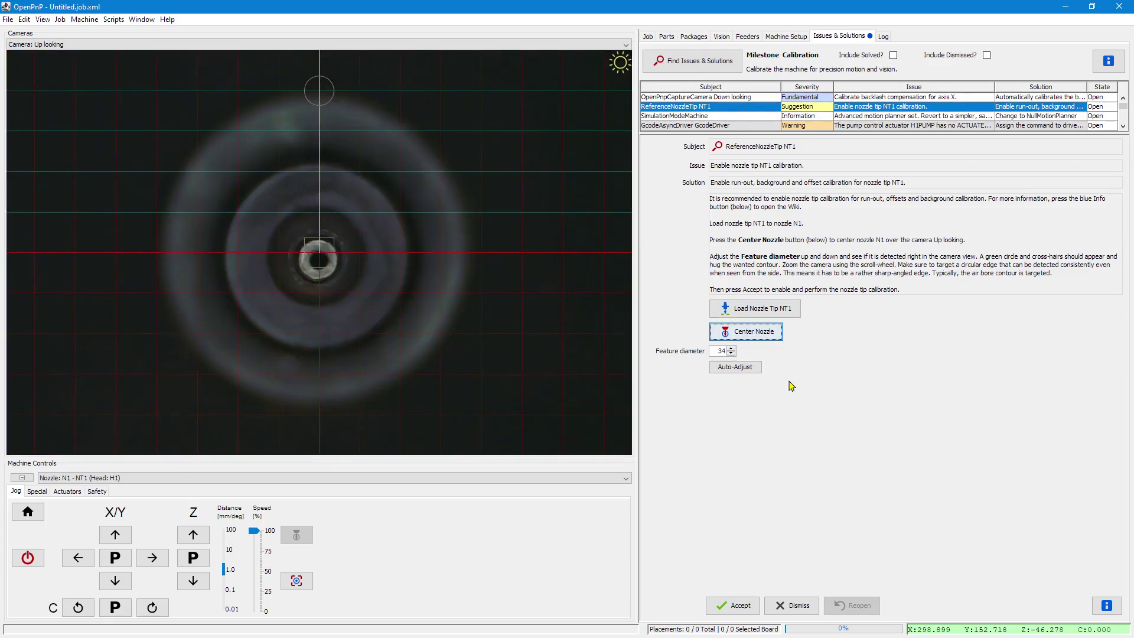
{"action": "left_click", "coordinate": [736, 368]}
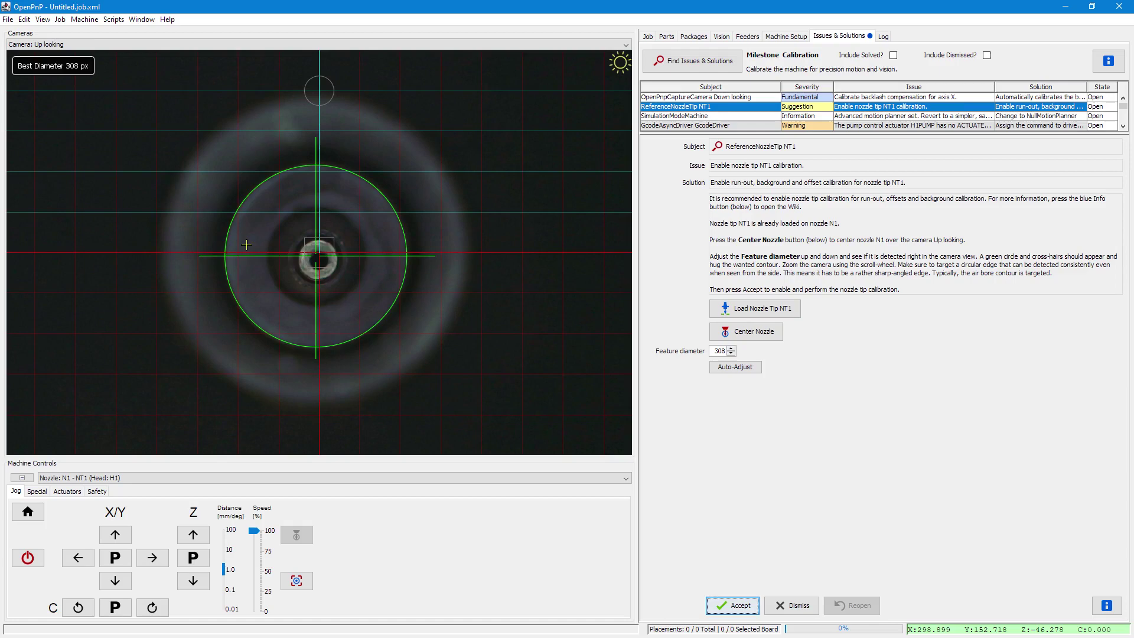
{"action": "double_click", "coordinate": [724, 351]}
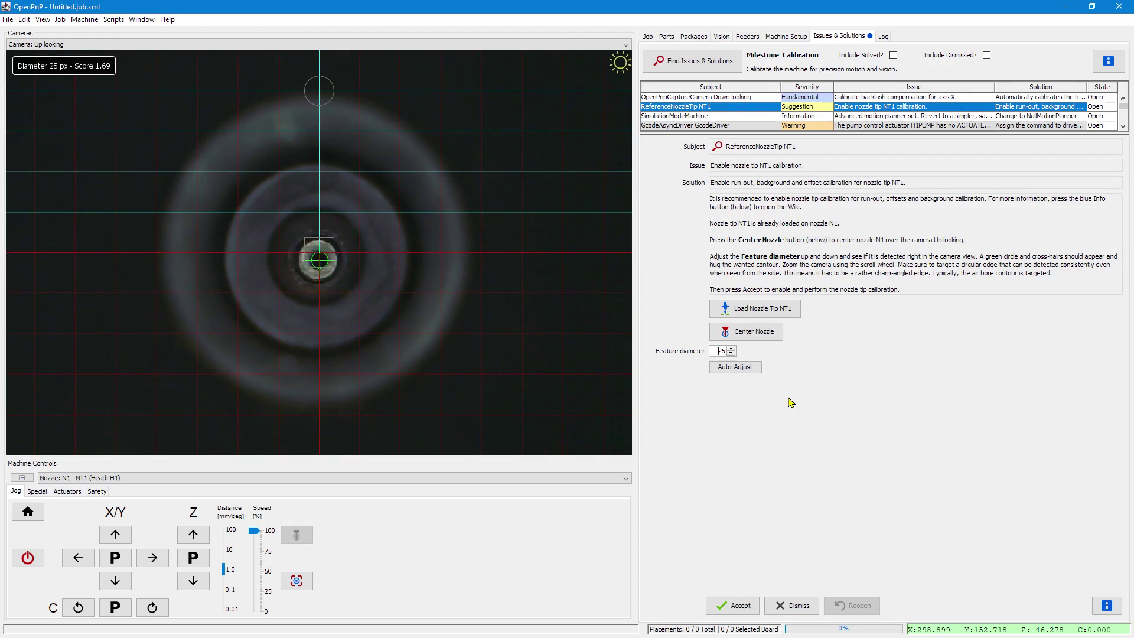
{"action": "left_click", "coordinate": [731, 348]}
{"action": "left_click", "coordinate": [731, 348]}
{"action": "left_click", "coordinate": [731, 348]}
{"action": "left_click", "coordinate": [731, 348]}
{"action": "left_click", "coordinate": [731, 349]}
{"action": "left_click", "coordinate": [731, 349]}
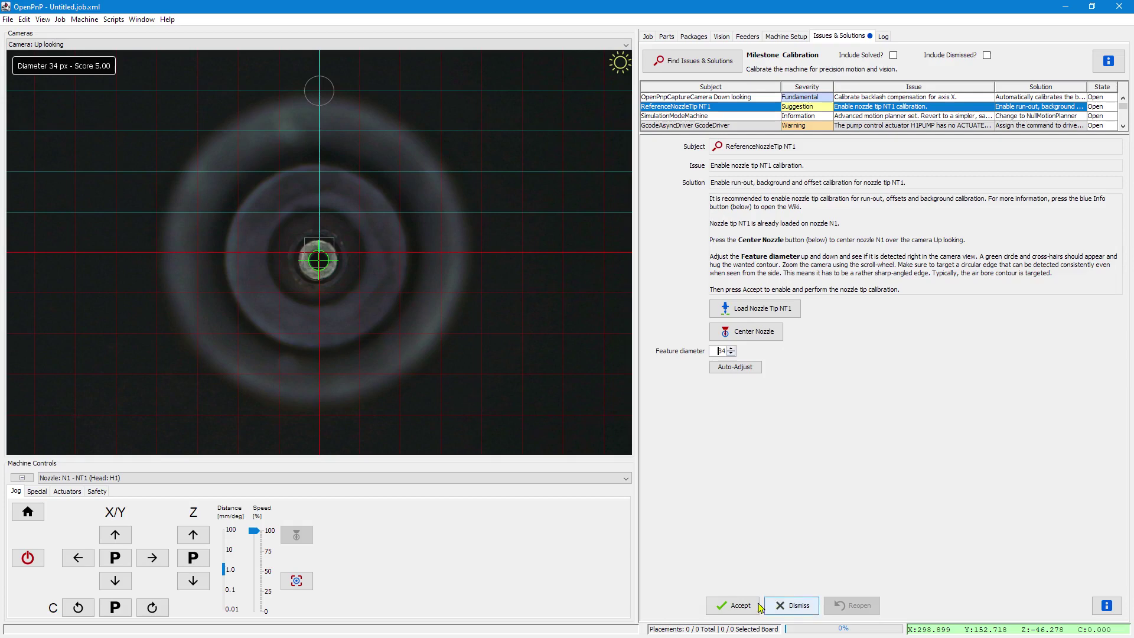
{"action": "left_click", "coordinate": [735, 605]}
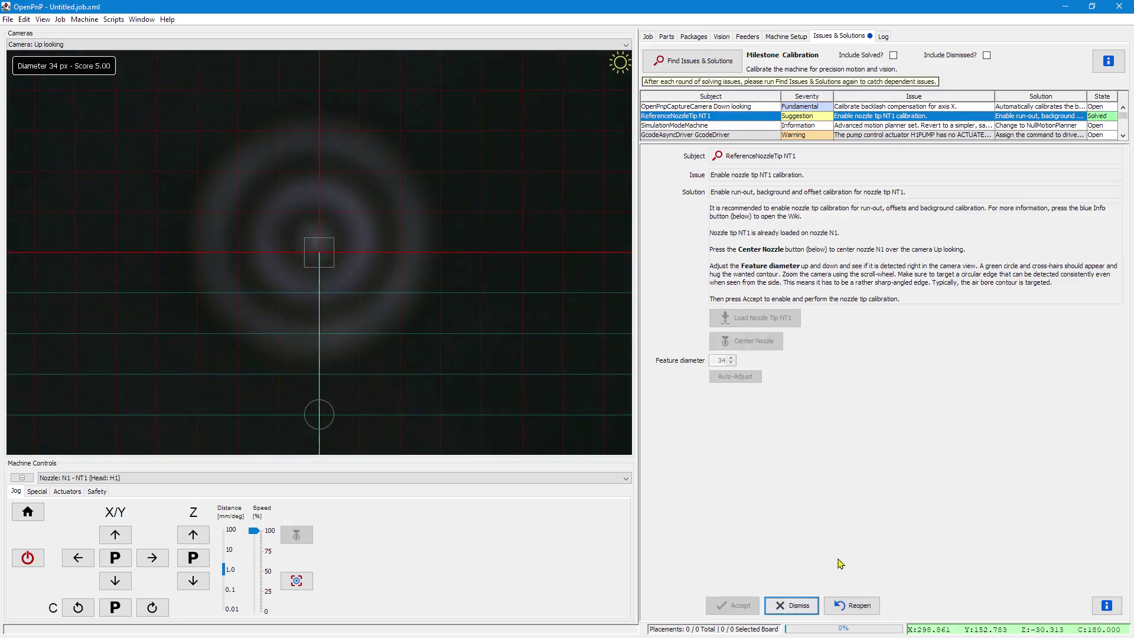
- Run NT1's background calibration with the Brightness method, dismissing the already-loaded error
{"action": "left_click", "coordinate": [715, 68]}
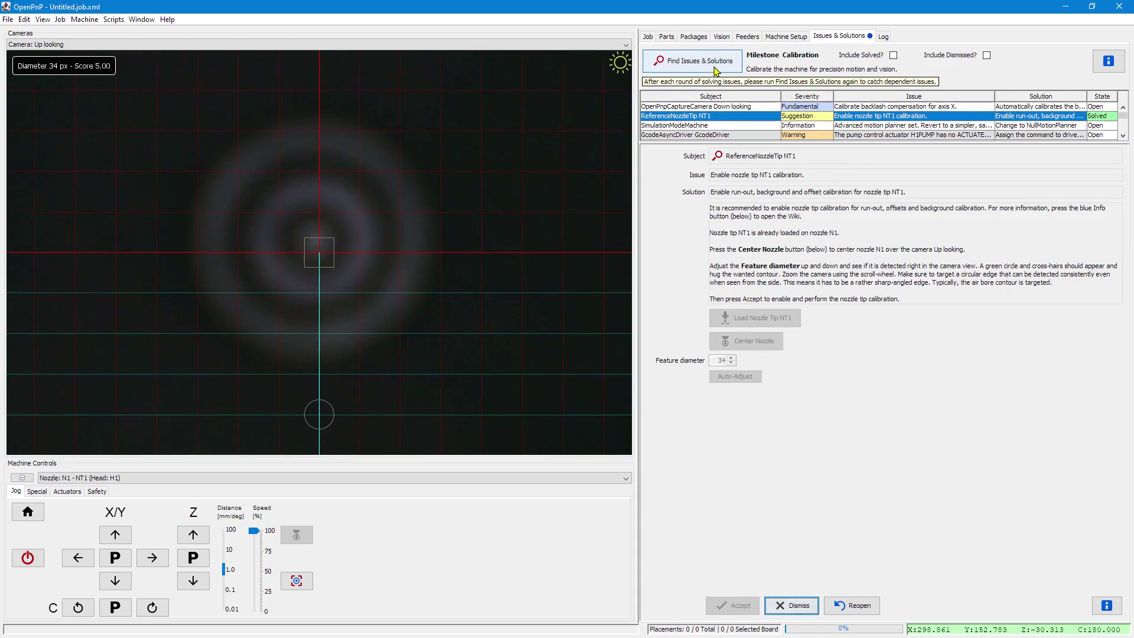
{"action": "left_click", "coordinate": [853, 109]}
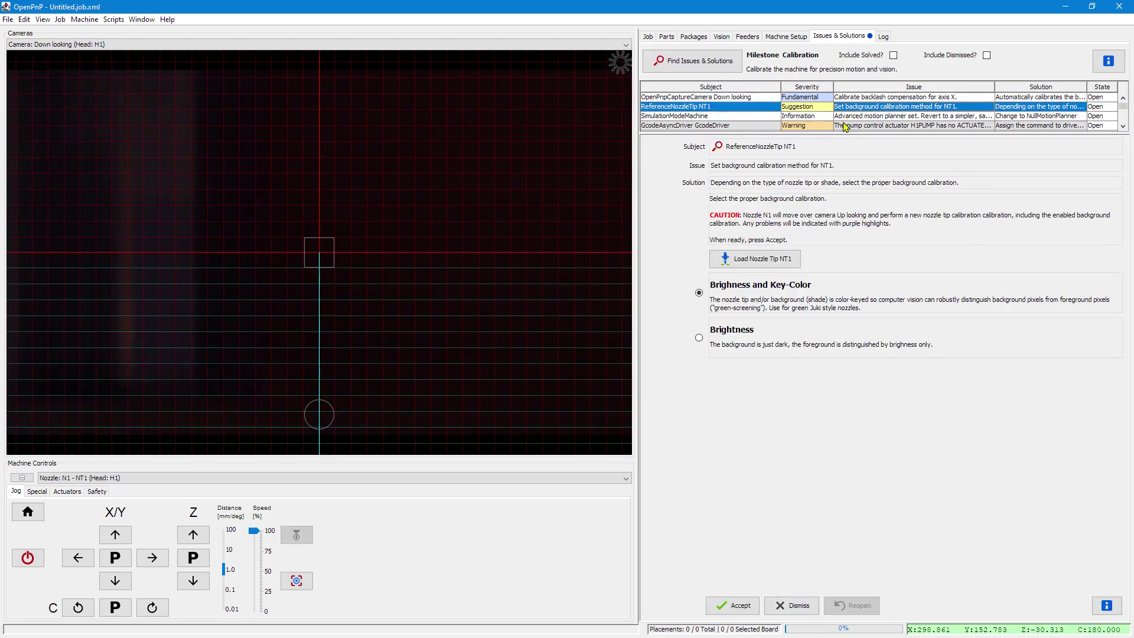
{"action": "left_click", "coordinate": [767, 258]}
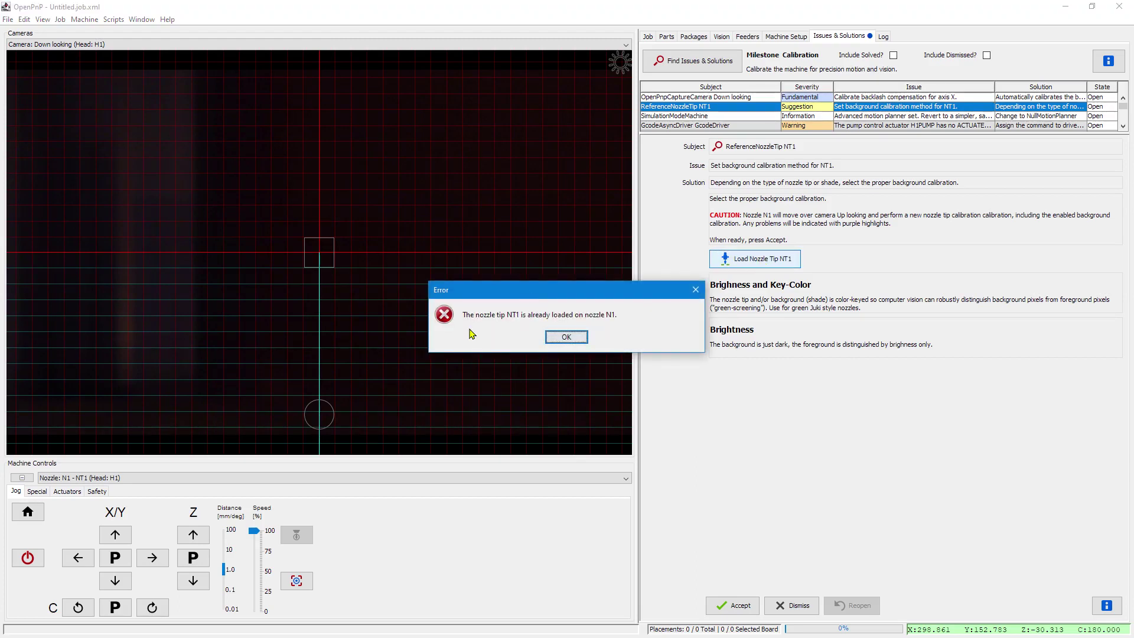
{"action": "left_click", "coordinate": [567, 337]}
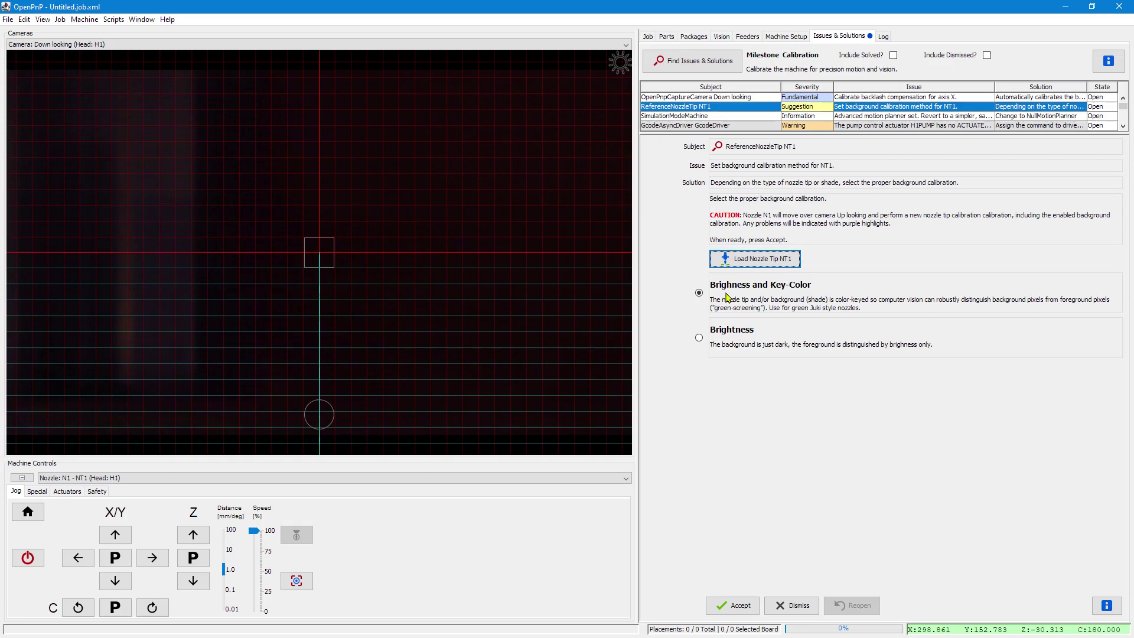
{"action": "left_click", "coordinate": [739, 338]}
{"action": "left_click", "coordinate": [756, 602]}
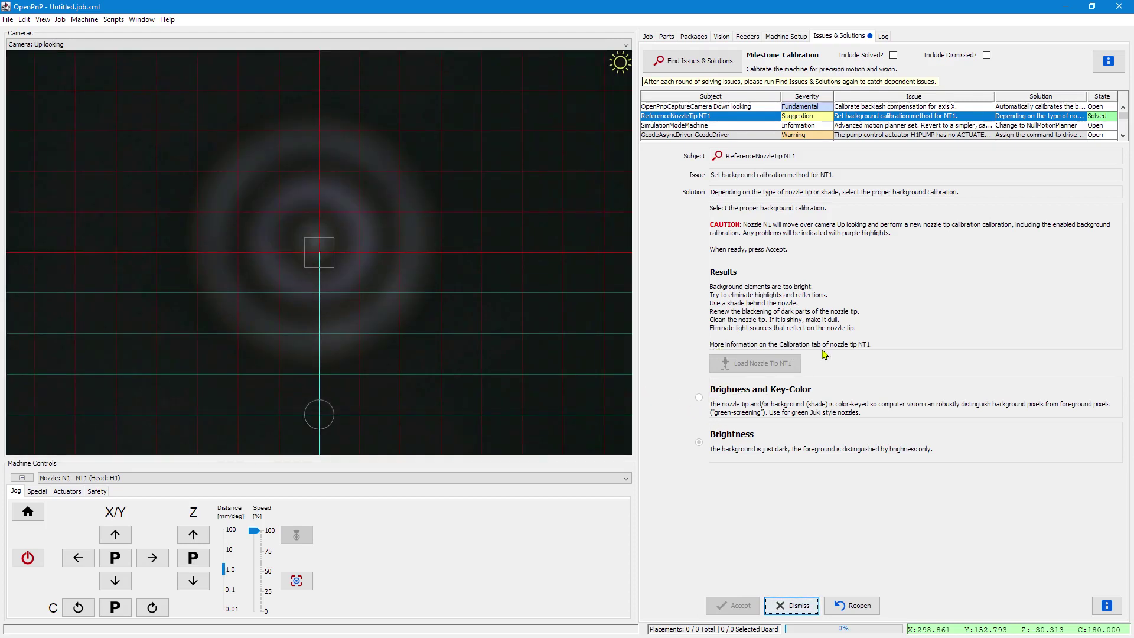
- Review NT1's background calibration problem frames and move nozzle N1 over the up-looking camera
{"action": "left_click", "coordinate": [785, 37]}
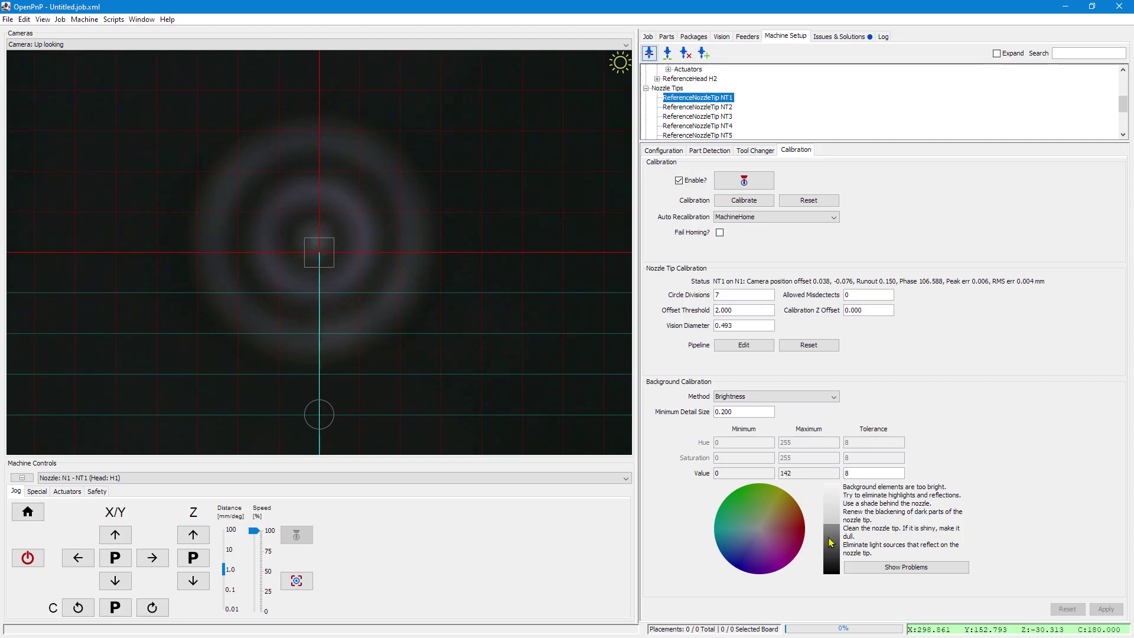
{"action": "left_click", "coordinate": [888, 567]}
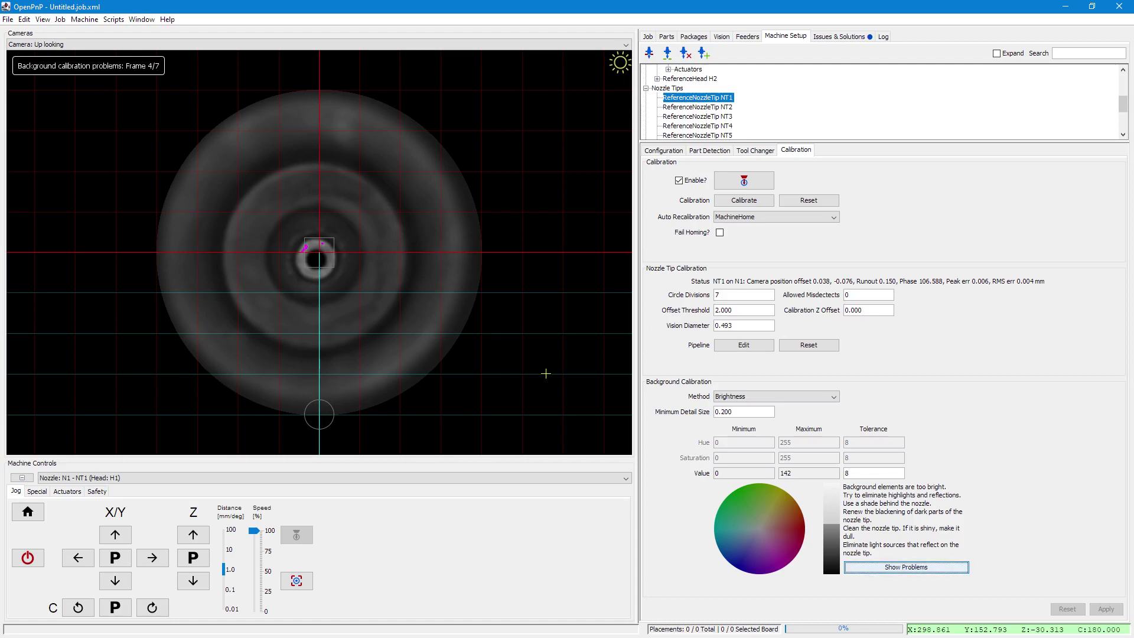
{"action": "left_click", "coordinate": [744, 180]}
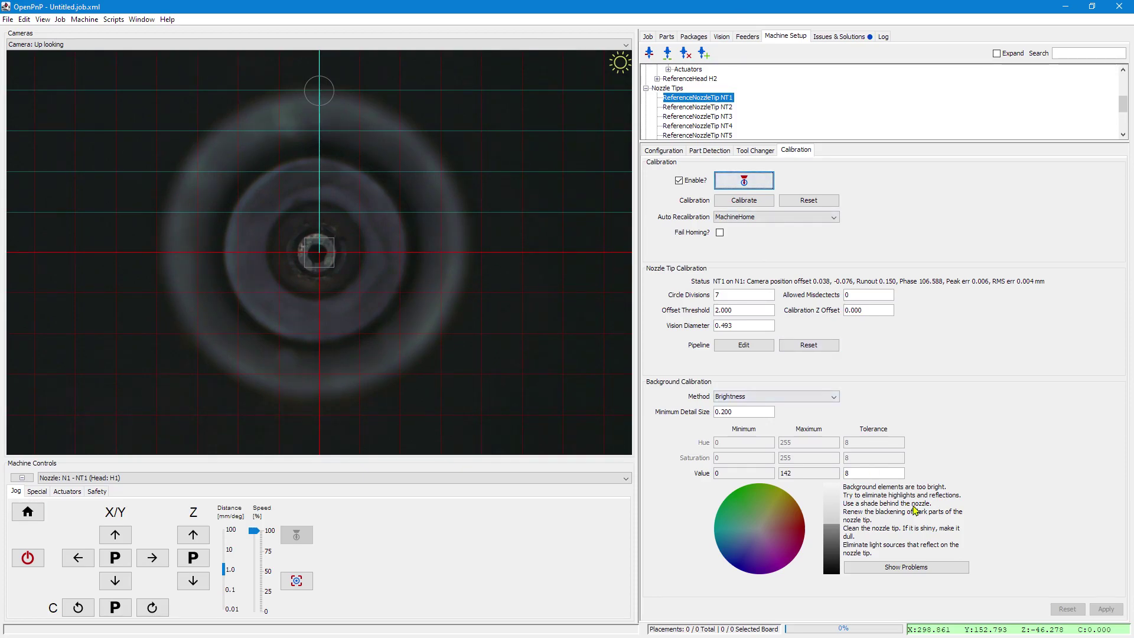
- Reopen the NT1 background issue and rerun it with Brightness selected
{"action": "left_click", "coordinate": [851, 36]}
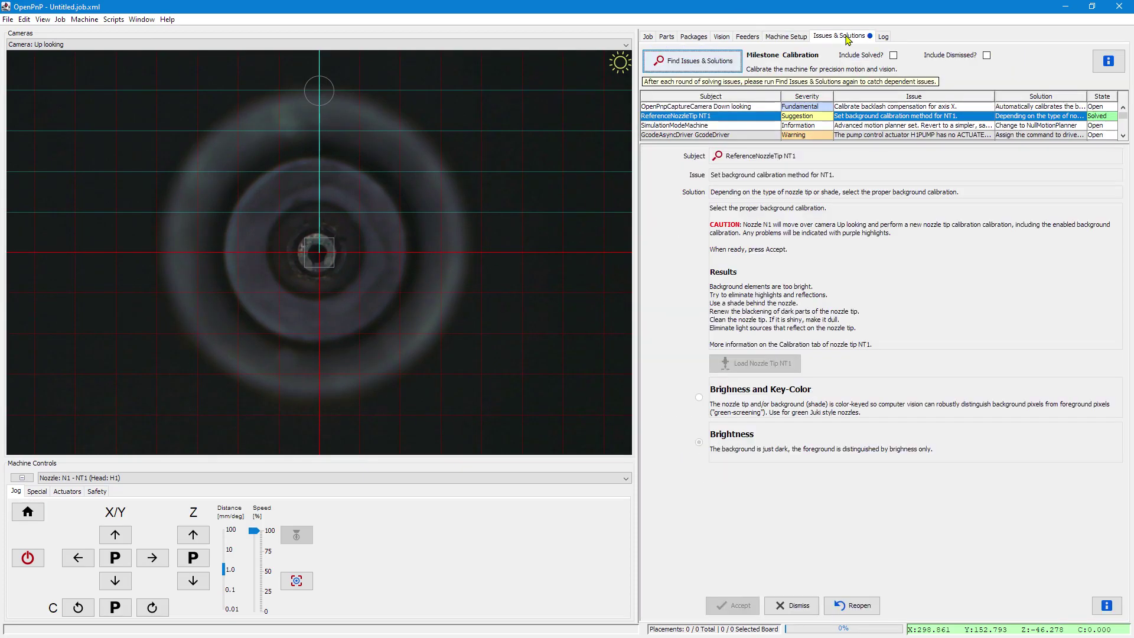
{"action": "left_click", "coordinate": [851, 606]}
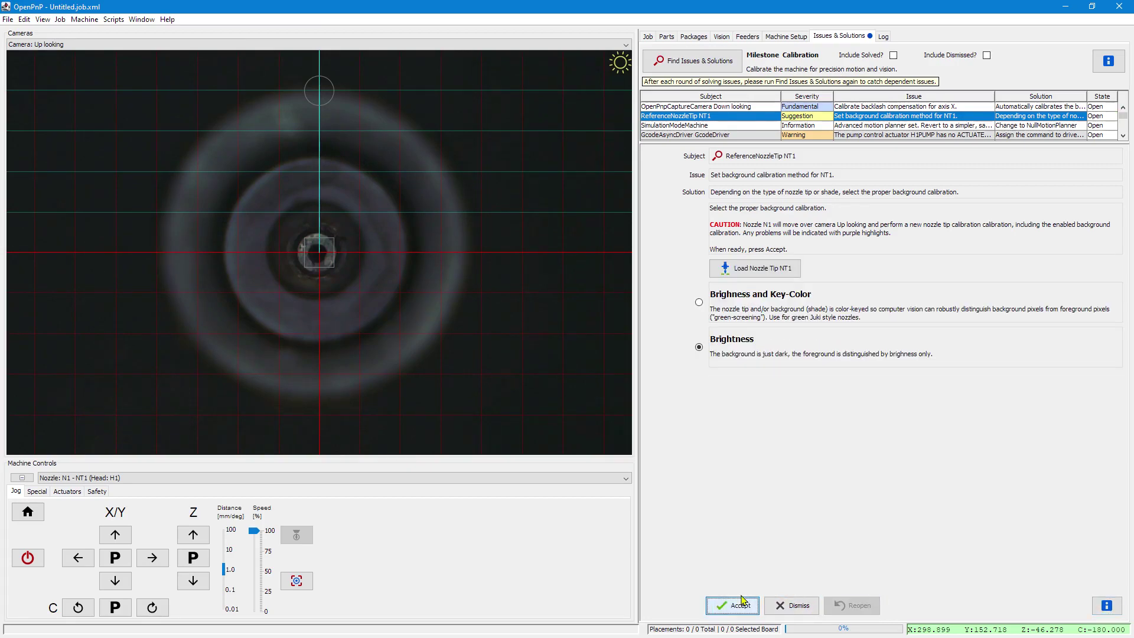
{"action": "key", "text": "space"}
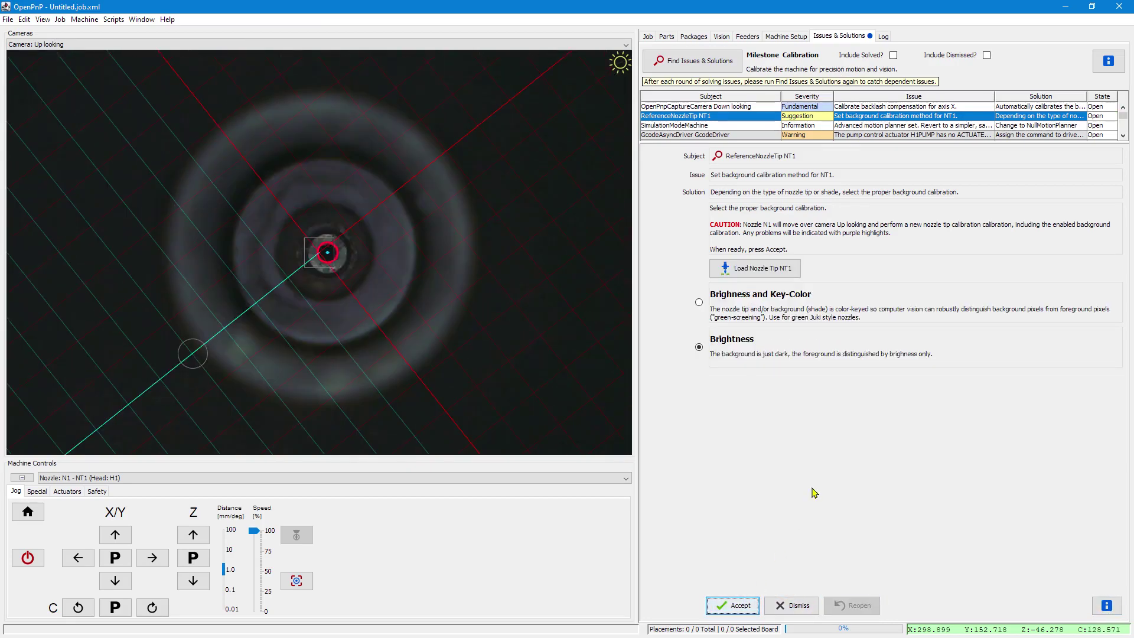